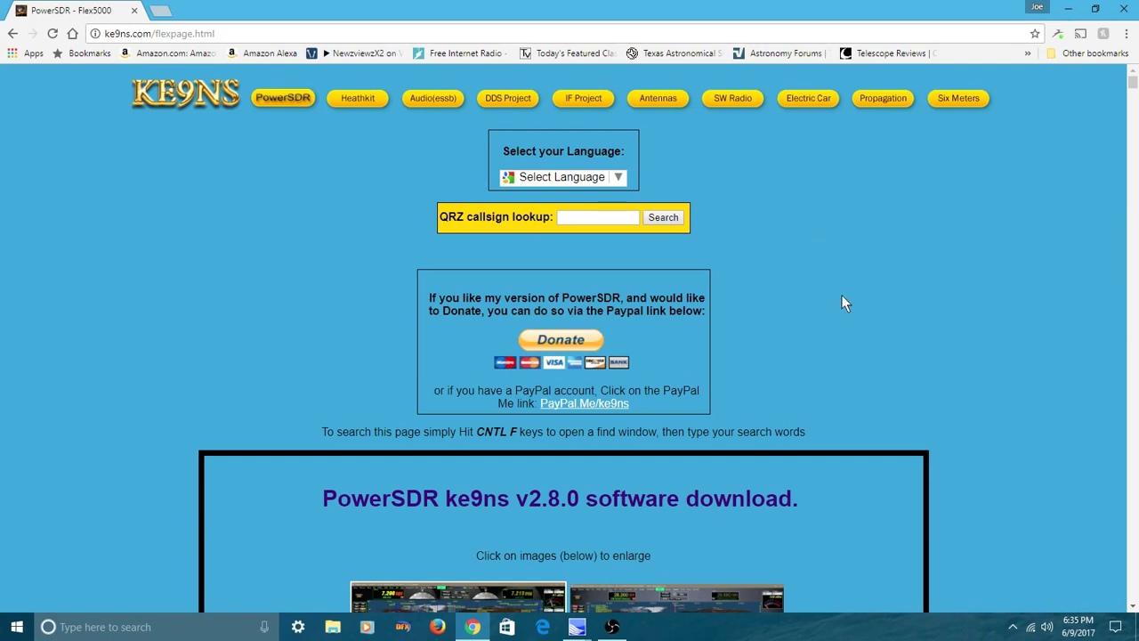
left_click(223, 94)
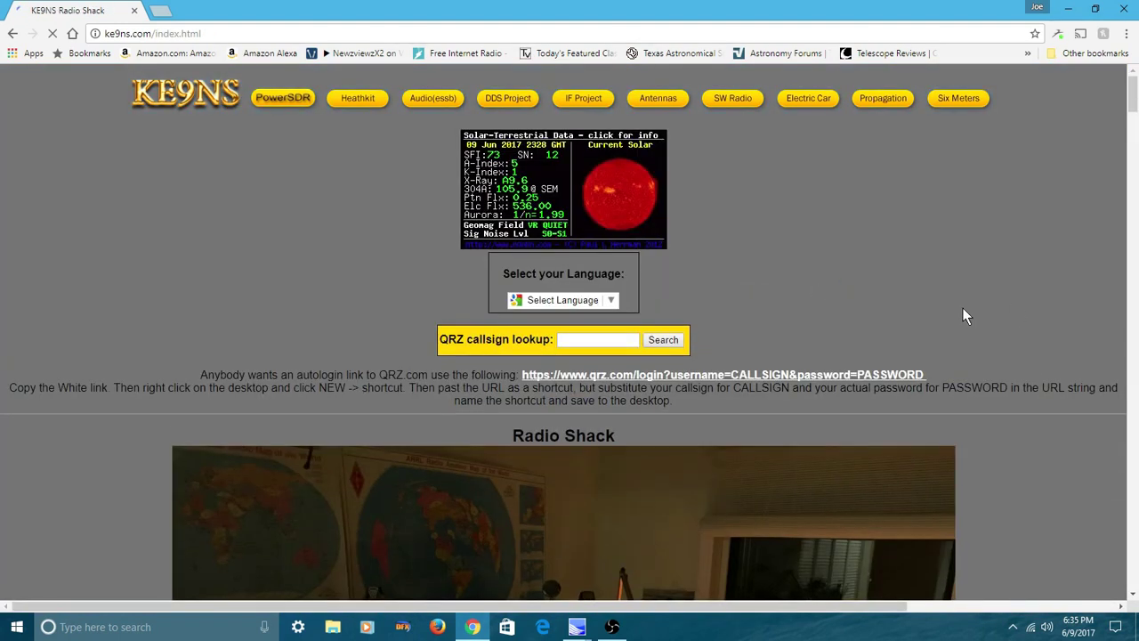
scroll(932, 316, "down", 10)
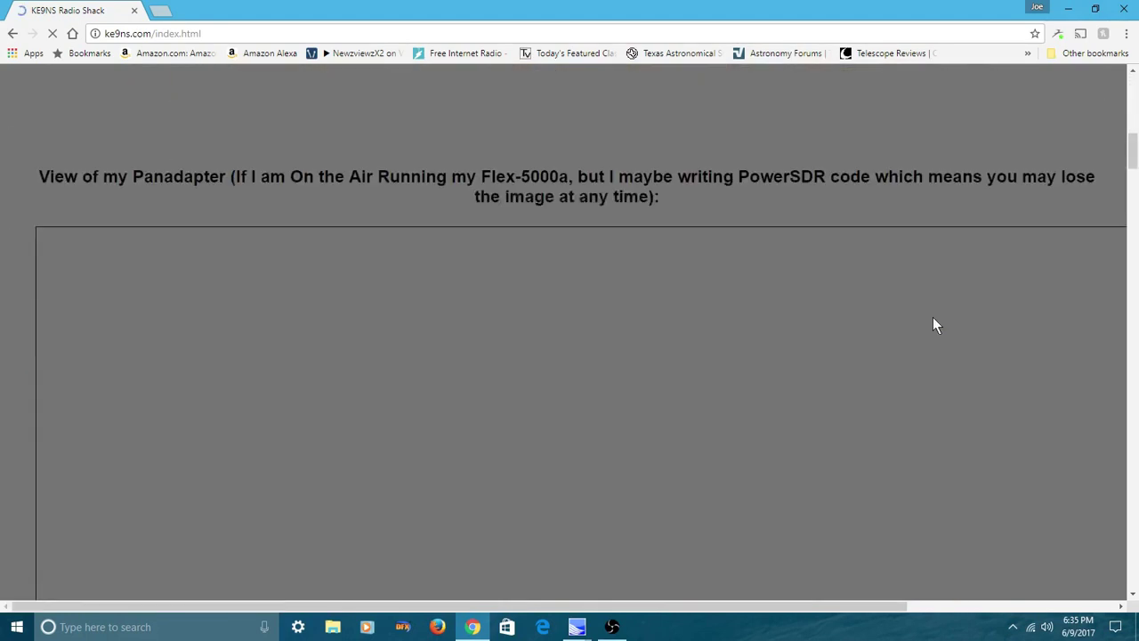
scroll(932, 316, "up", 7)
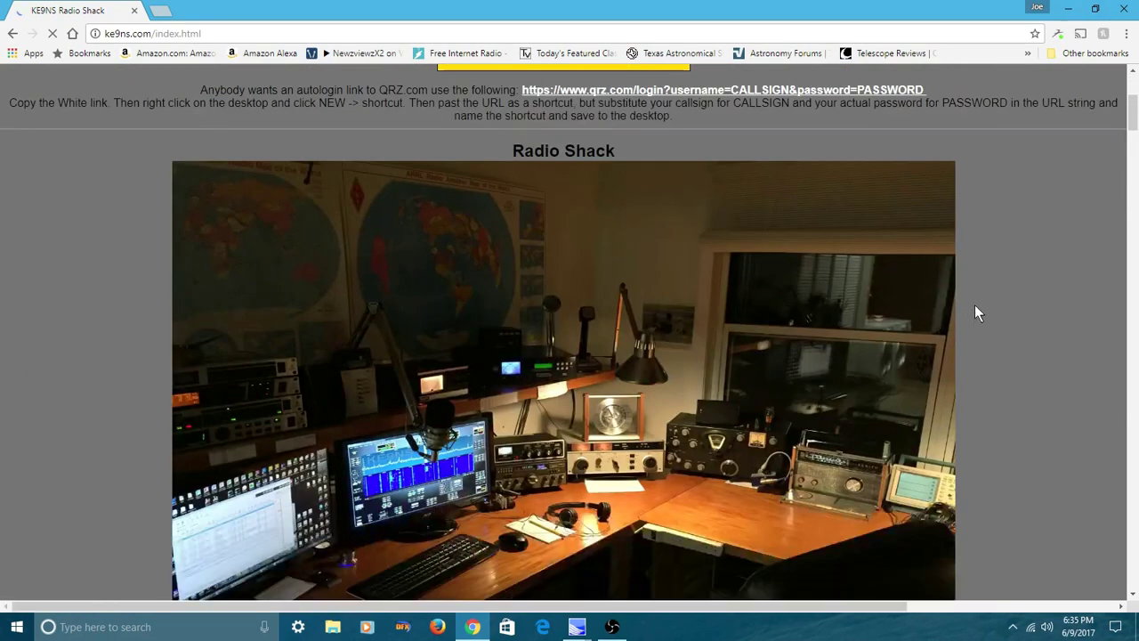
scroll(975, 313, "up", 4)
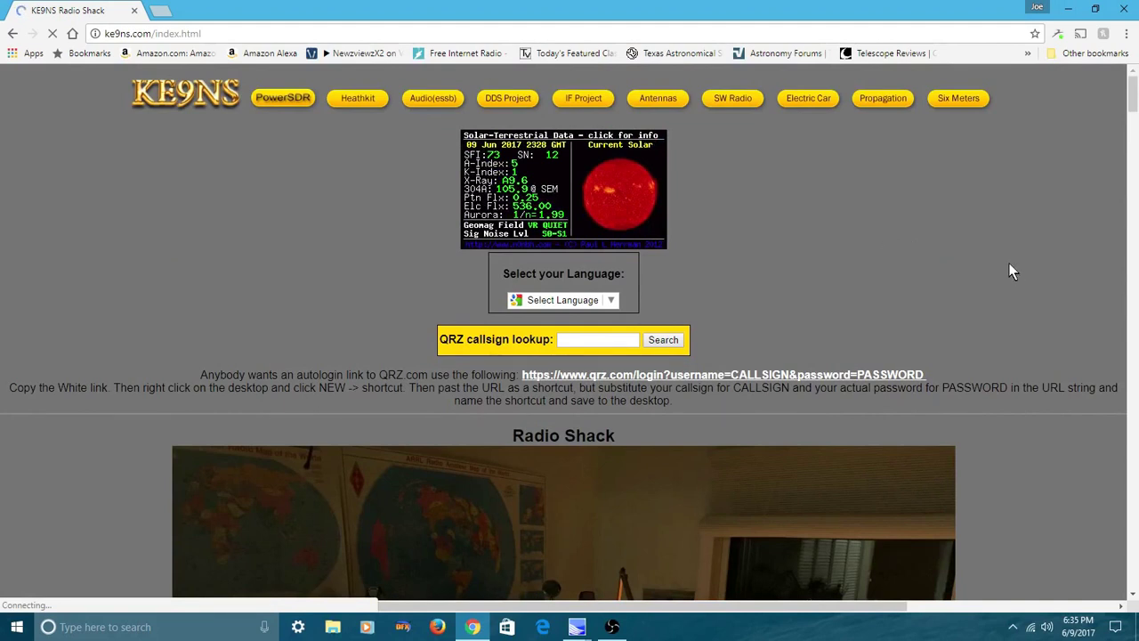
left_click(278, 100)
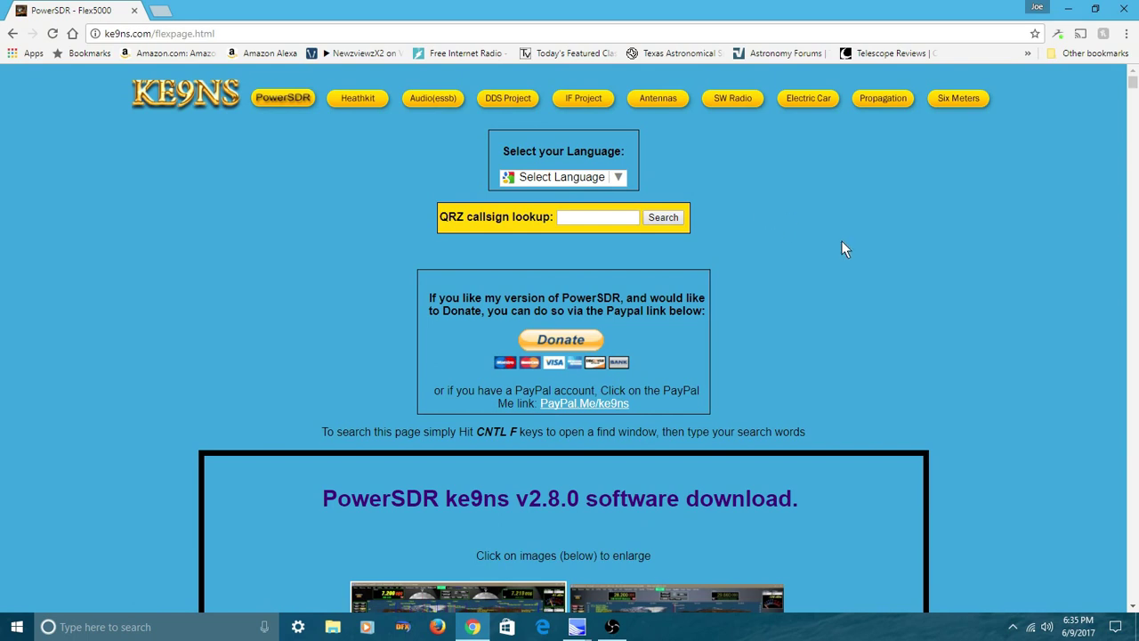
Scroll down ke9ns.com to both Download Now buttons: full v2.8.0 and incremental v2.8.0.39 installers
scroll(888, 240, "down", 6)
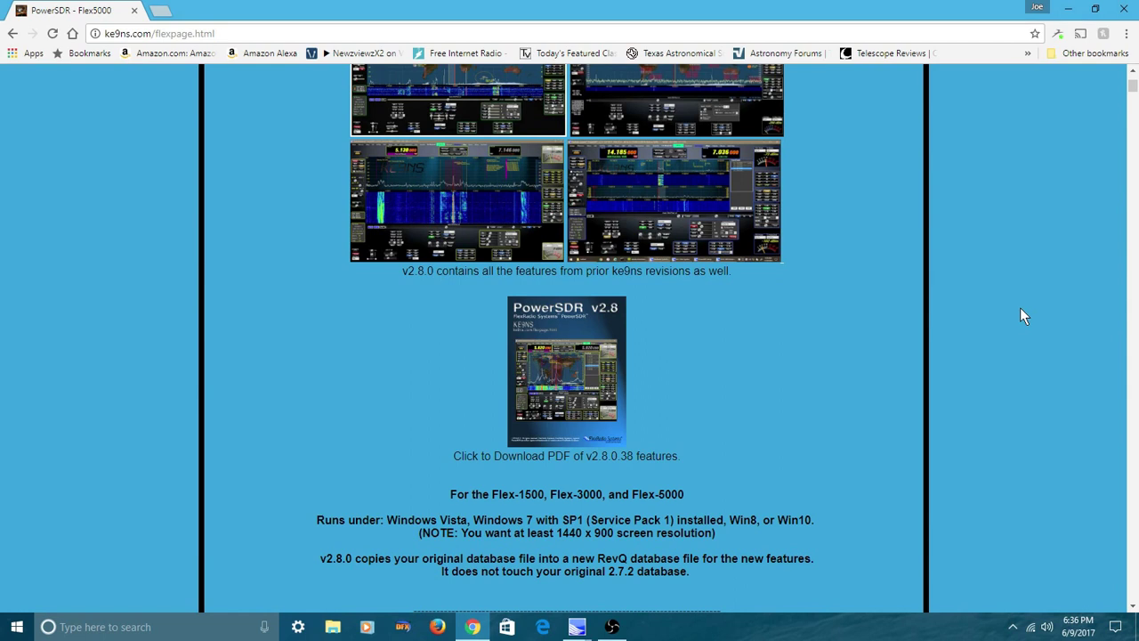
scroll(768, 374, "down", 3)
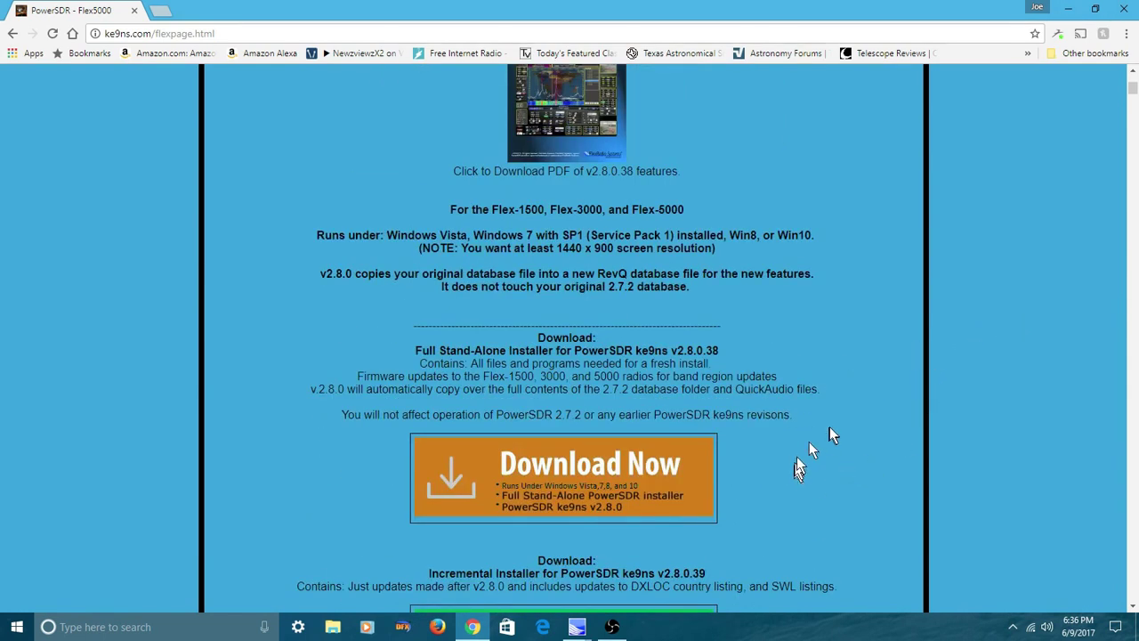
scroll(818, 430, "down", 3)
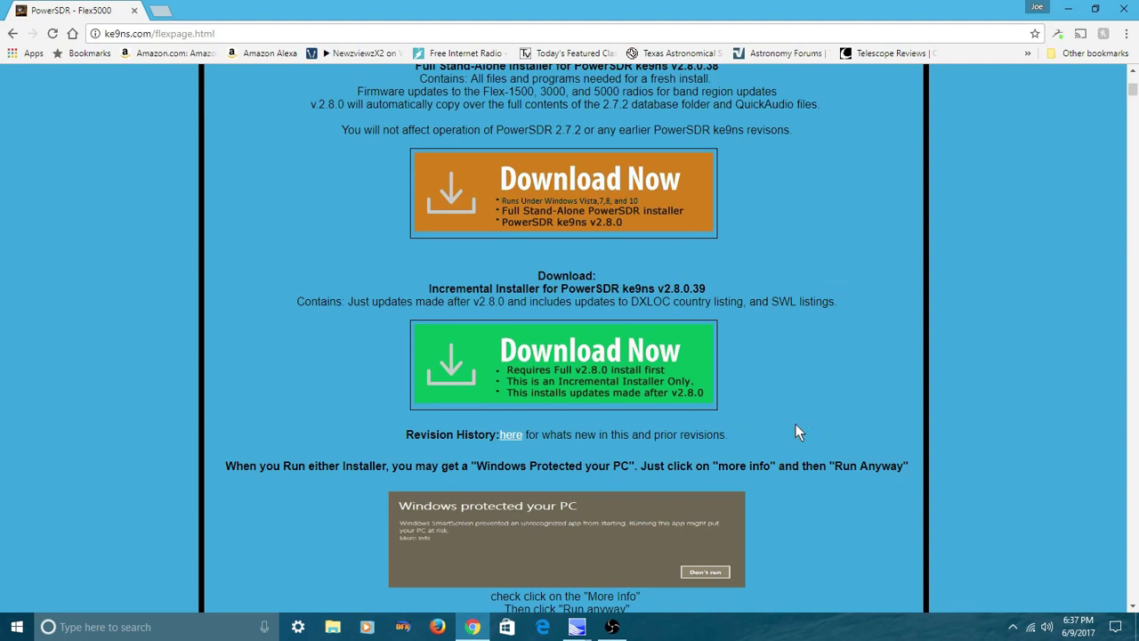
Jump to the Ke9ns Revision History, then scroll back up to the top of the PowerSDR page
left_click(513, 436)
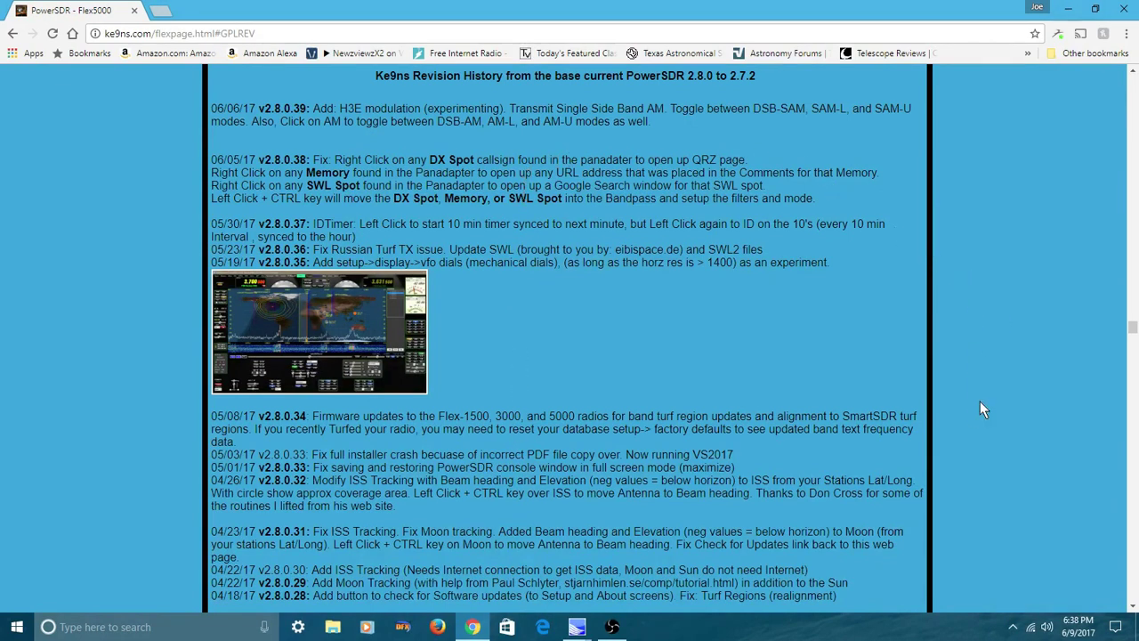
scroll(979, 401, "up", 3)
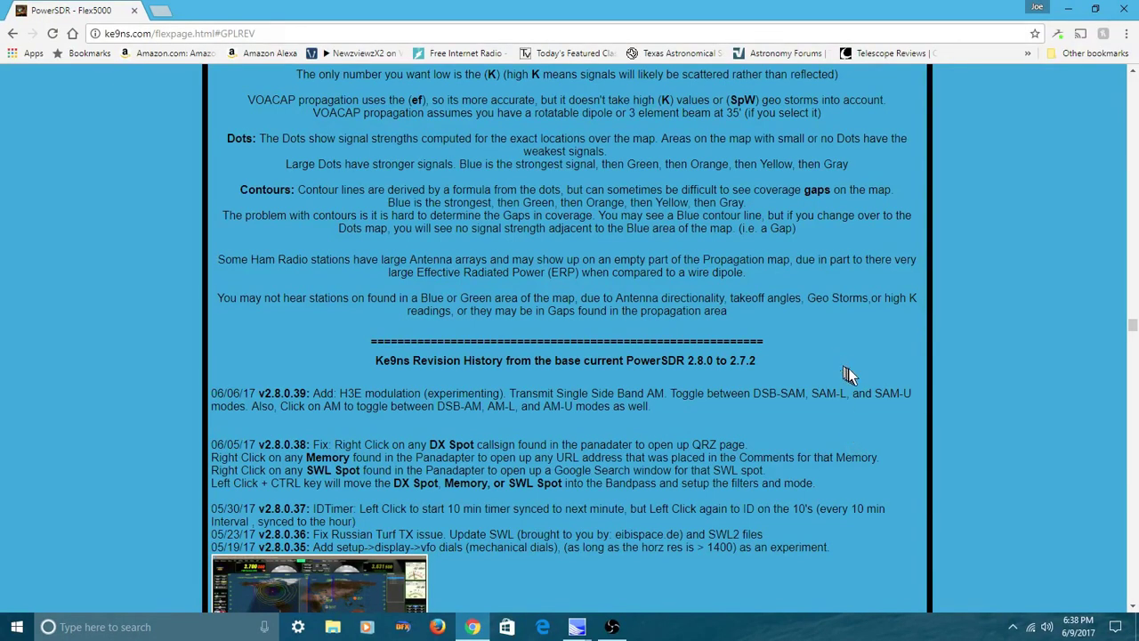
scroll(848, 374, "up", 10)
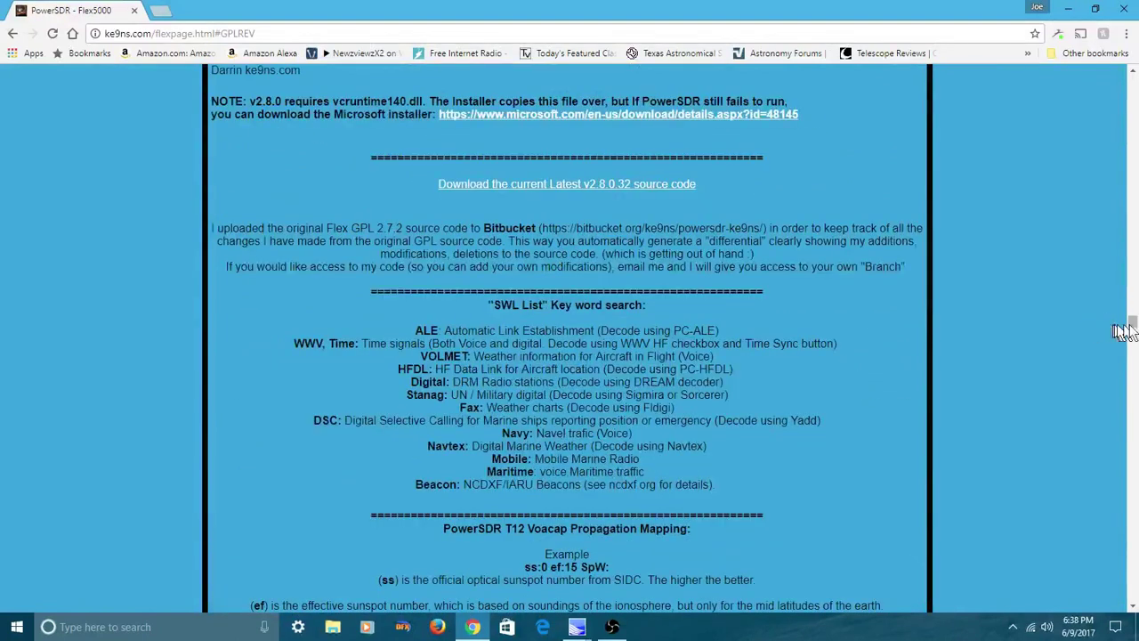
left_click_drag(1131, 322, 1131, 87)
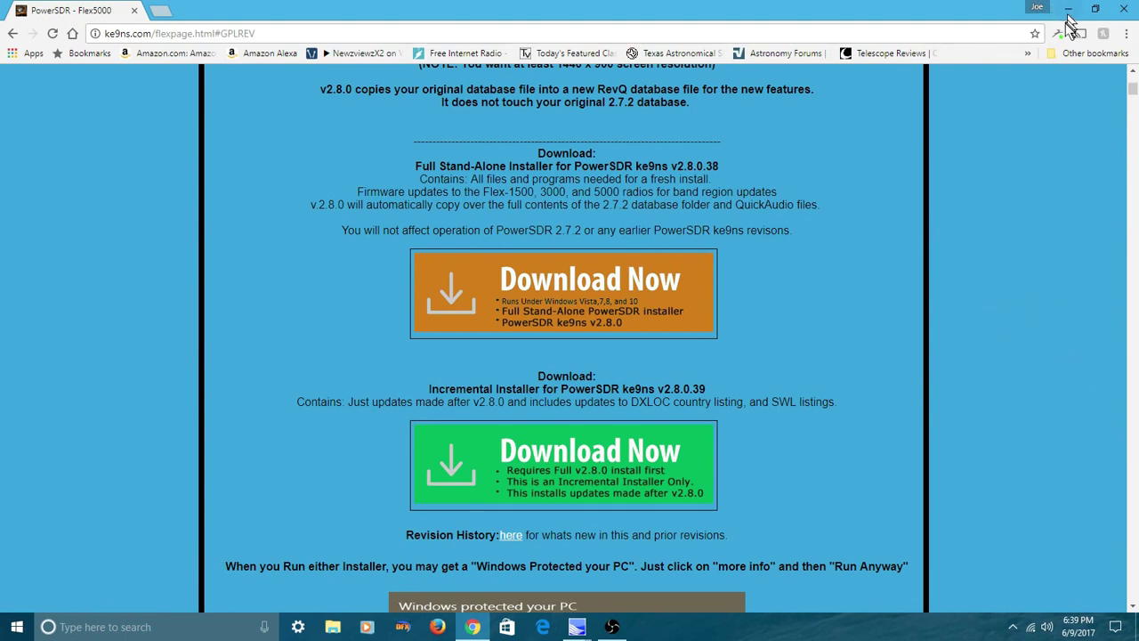
scroll(1061, 212, "up", 6)
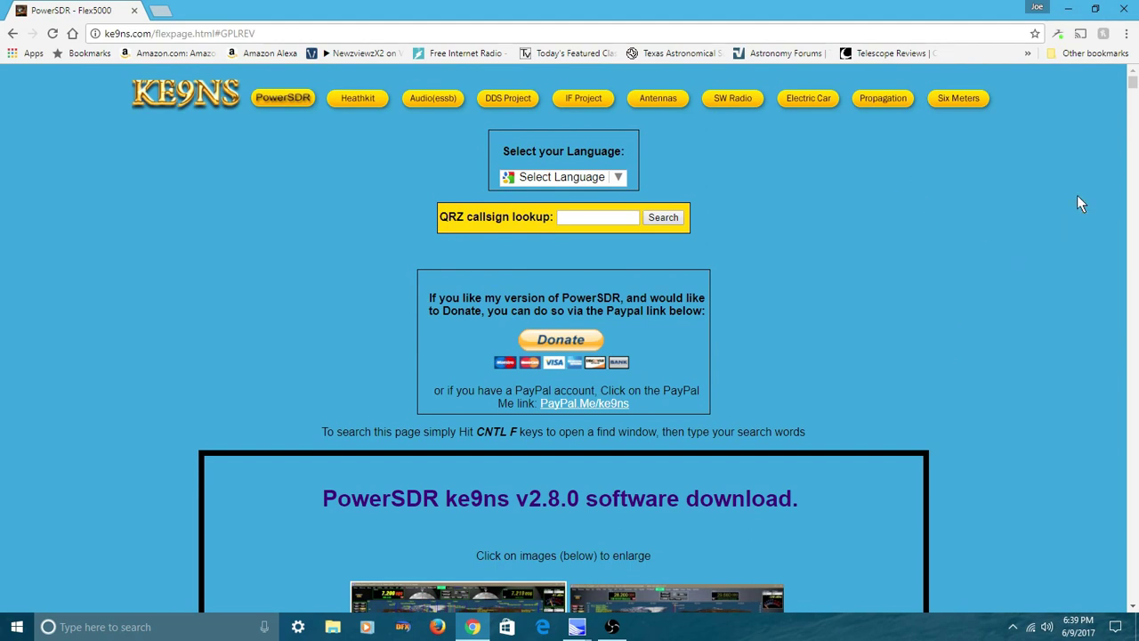
Minimize Chrome and restore the PowerSDR ke9ns radio window tuned to 14.285 MHz 20M SSB
left_click(1072, 13)
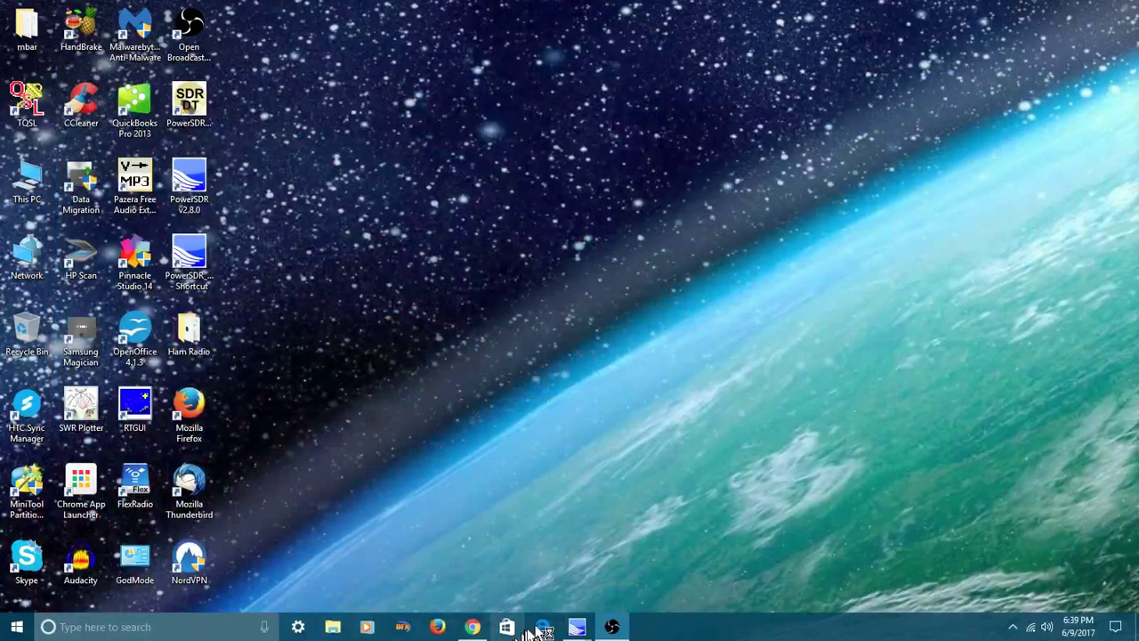
mouse_move(576, 629)
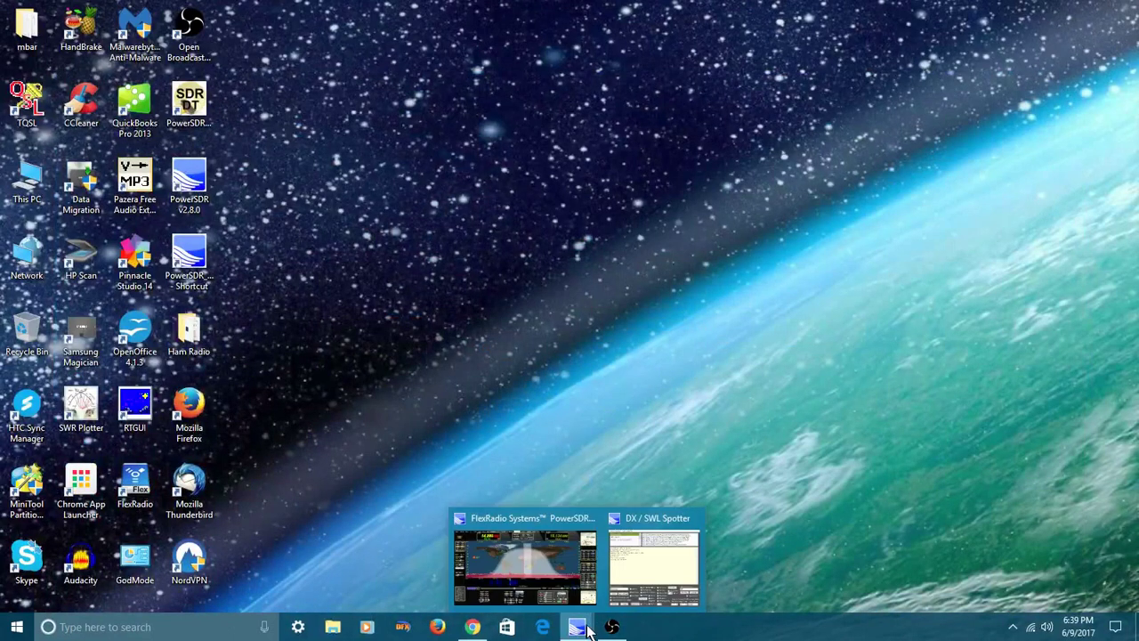
left_click(541, 519)
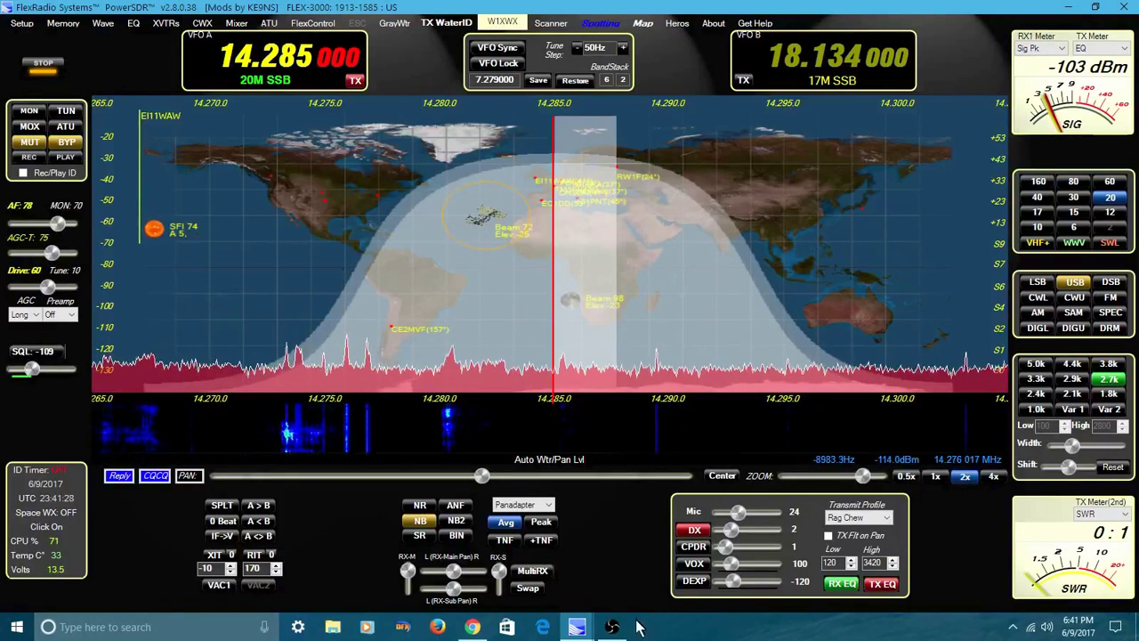
mouse_move(587, 623)
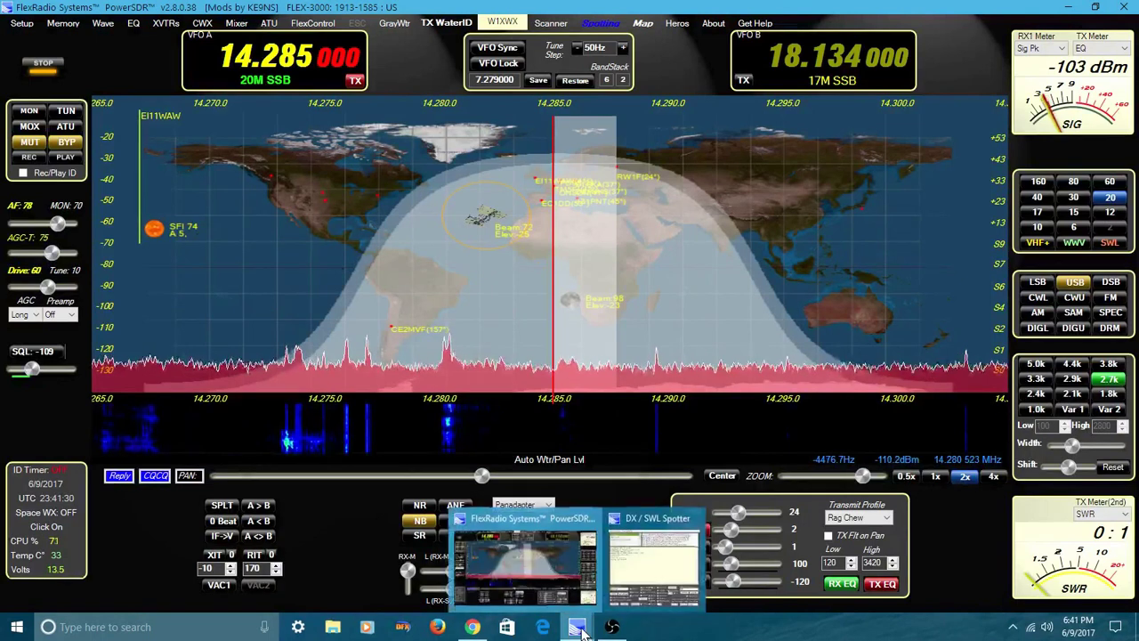
left_click(636, 567)
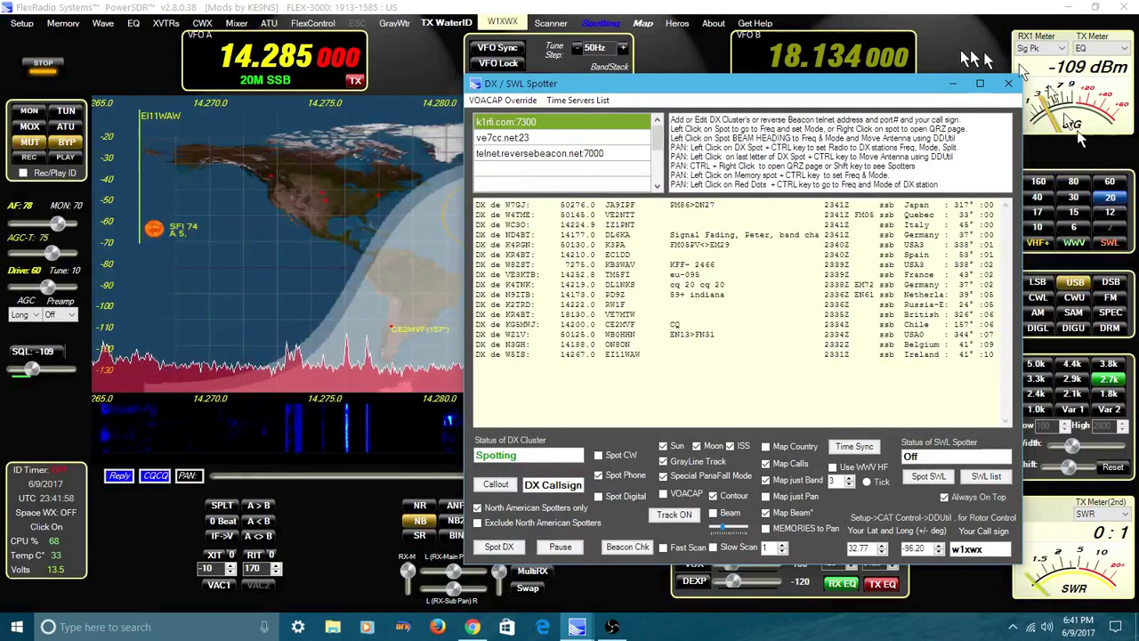
left_click(948, 84)
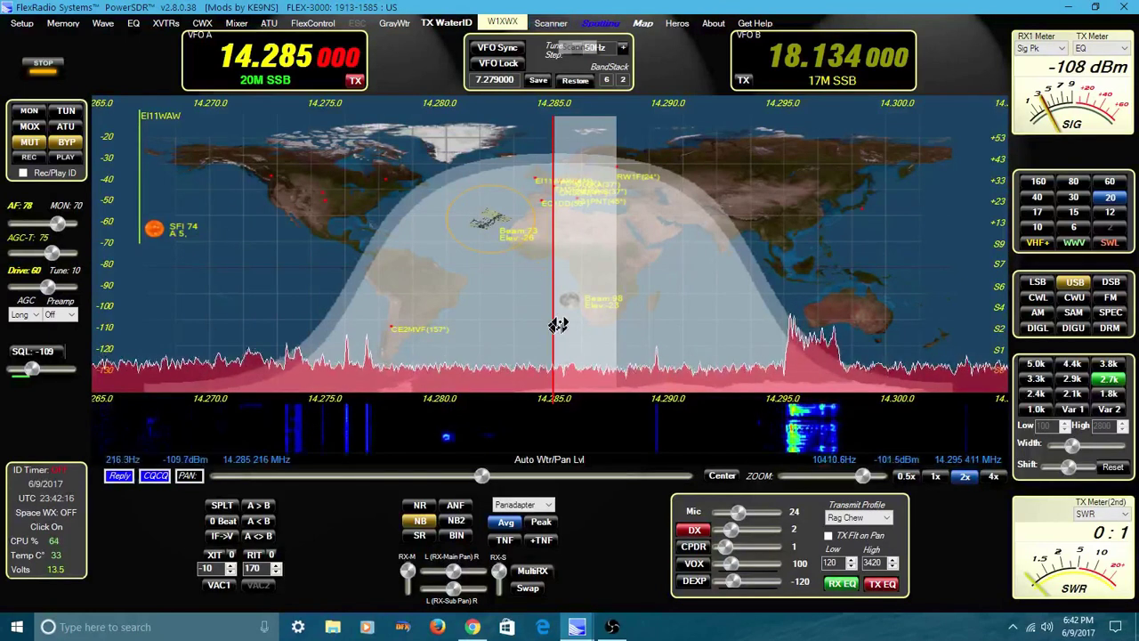
Restore the DX / SWL Spotter window showing its live cluster spot list
mouse_move(605, 628)
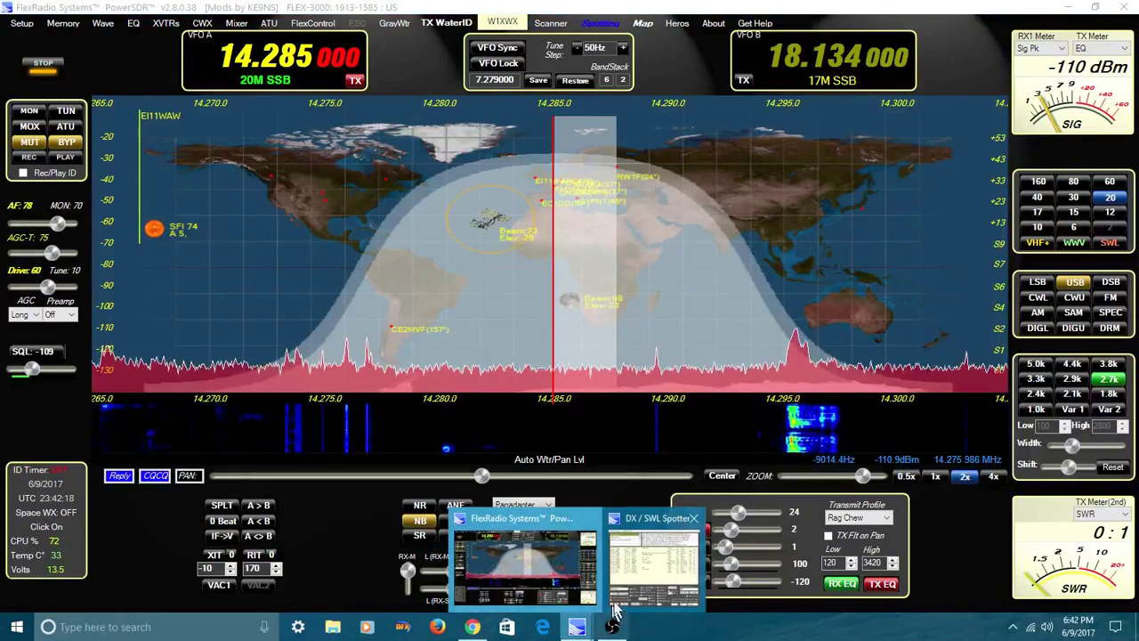
left_click(665, 519)
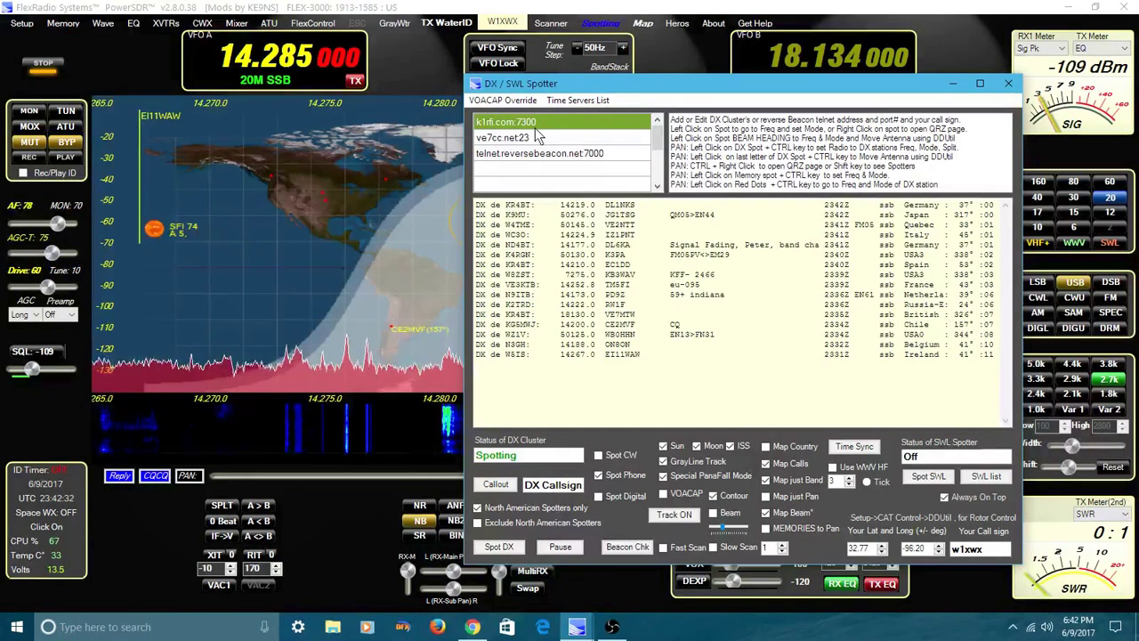
left_click_drag(483, 122, 509, 133)
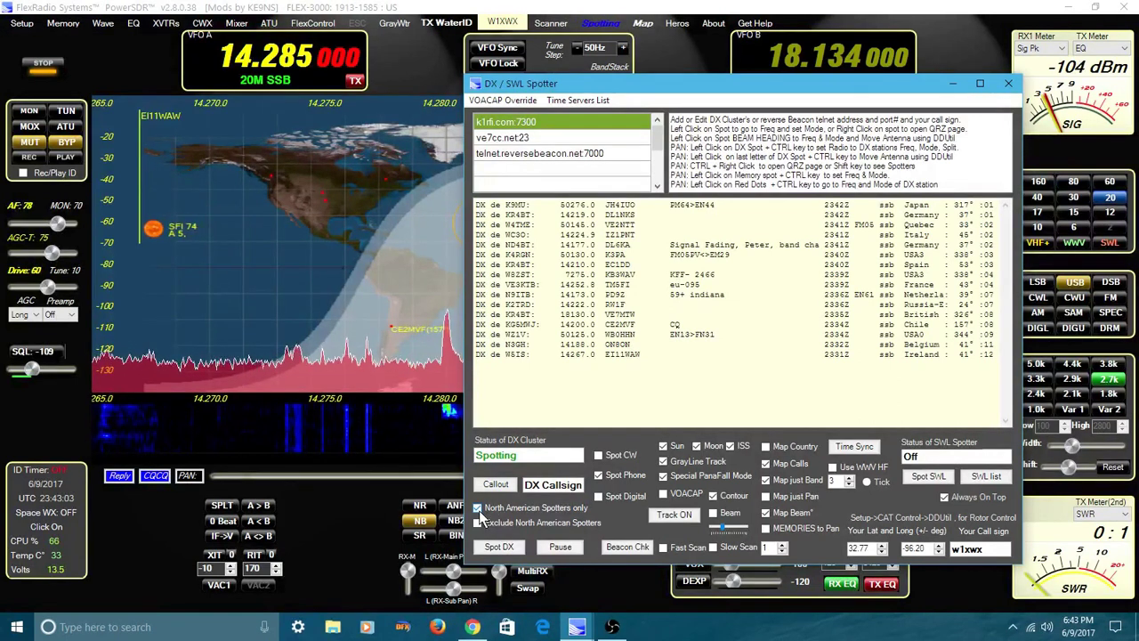
Move the DX / SWL Spotter window up and right to uncover the panadapter world map
left_click(544, 498)
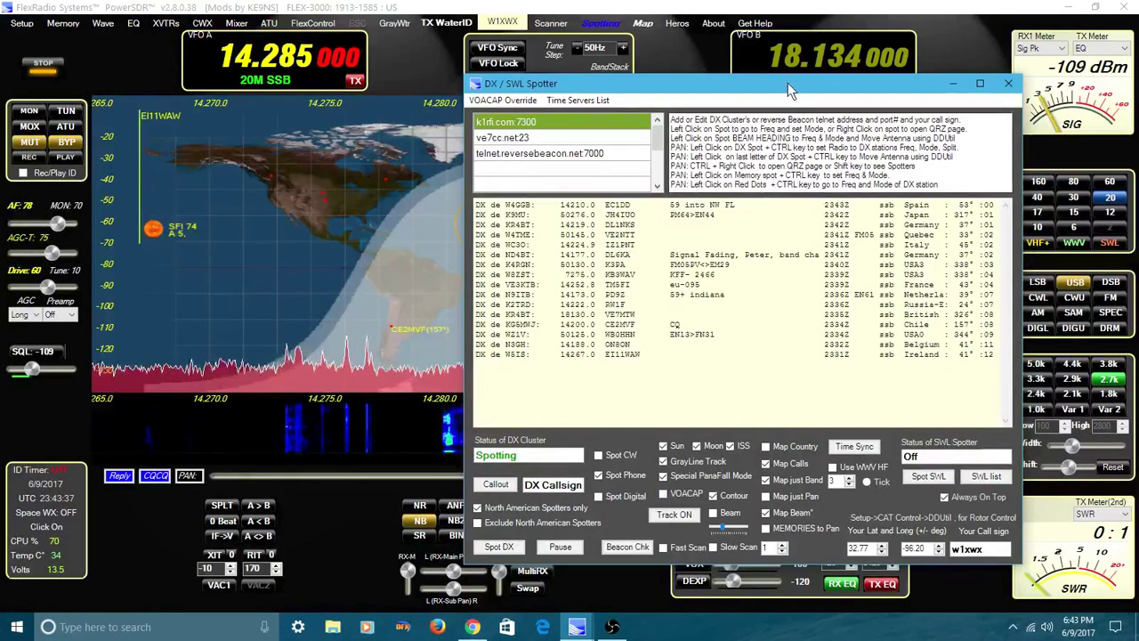
left_click_drag(787, 83, 944, 54)
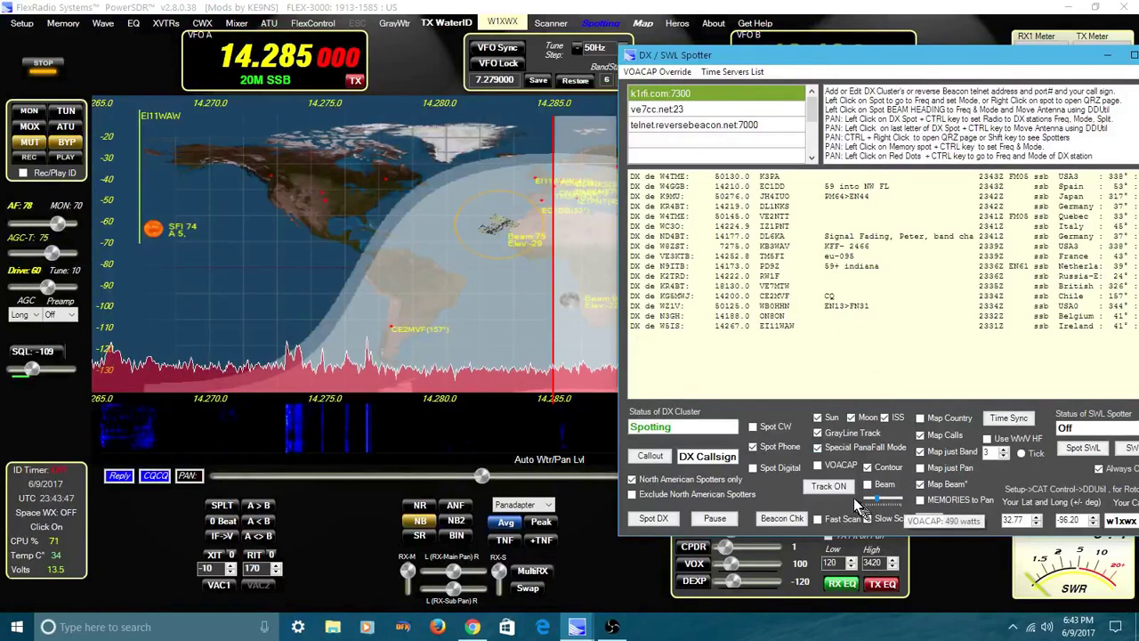
Turn on VOACAP in the Spotter to draw propagation contour lines over the world map
left_click(818, 464)
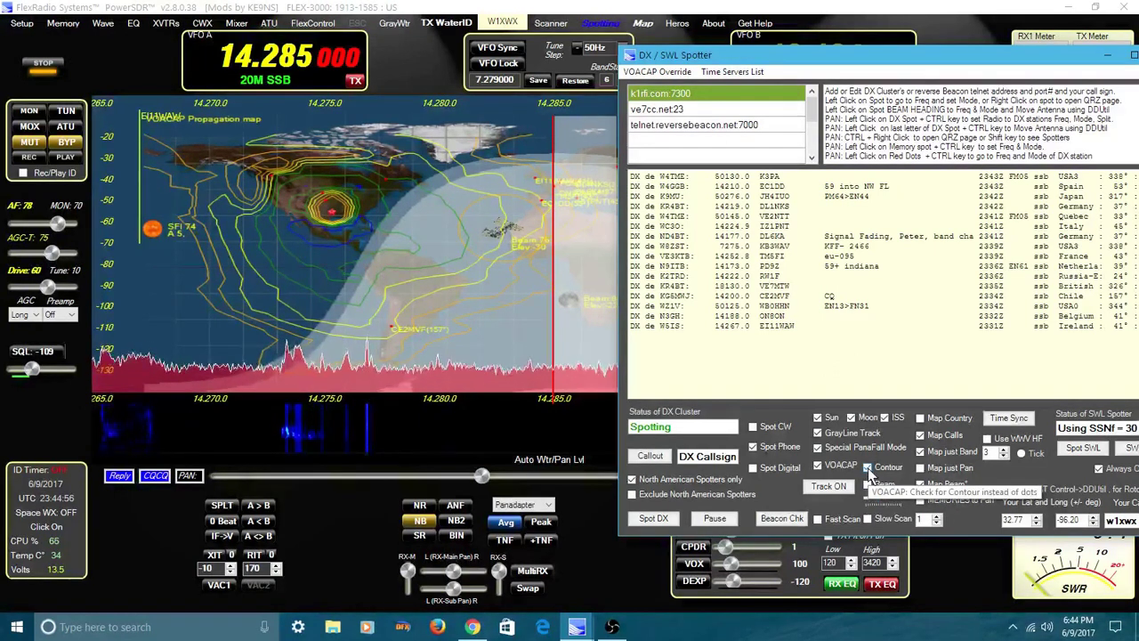
Turn VOACAP off, leaving the world map with daylight shading and DX spots
left_click(817, 467)
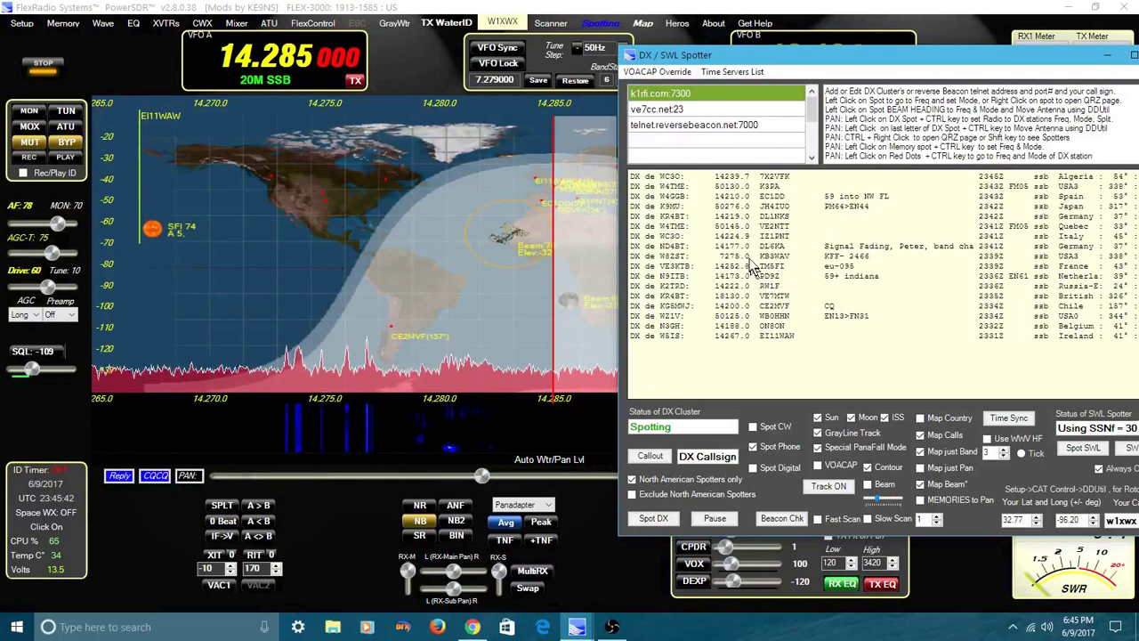
left_click(735, 239)
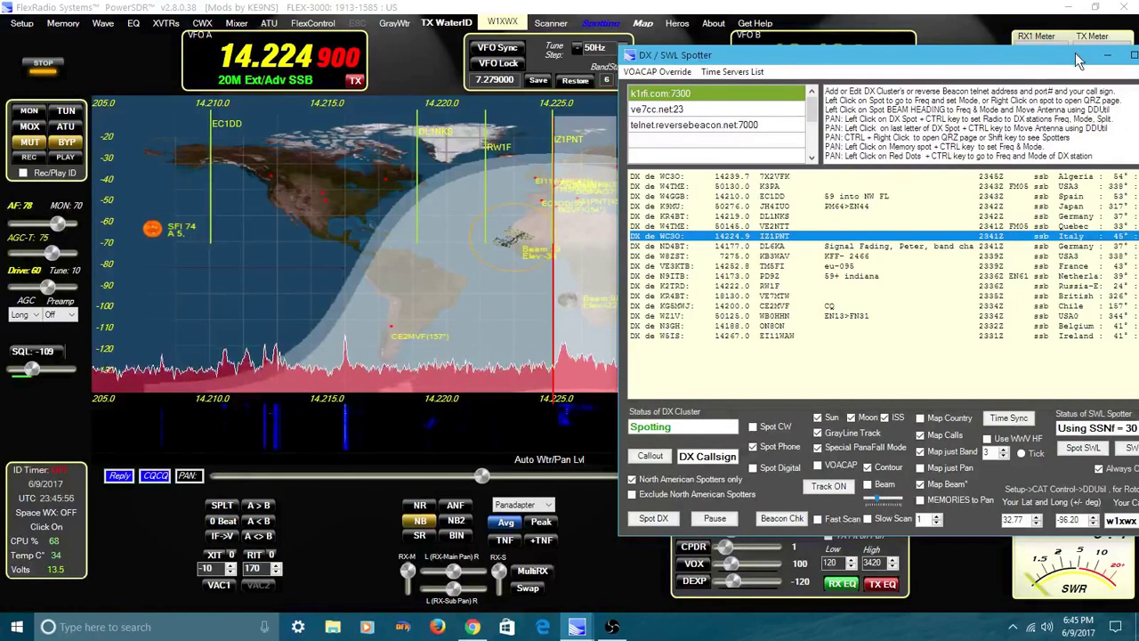
left_click_drag(1012, 55, 935, 70)
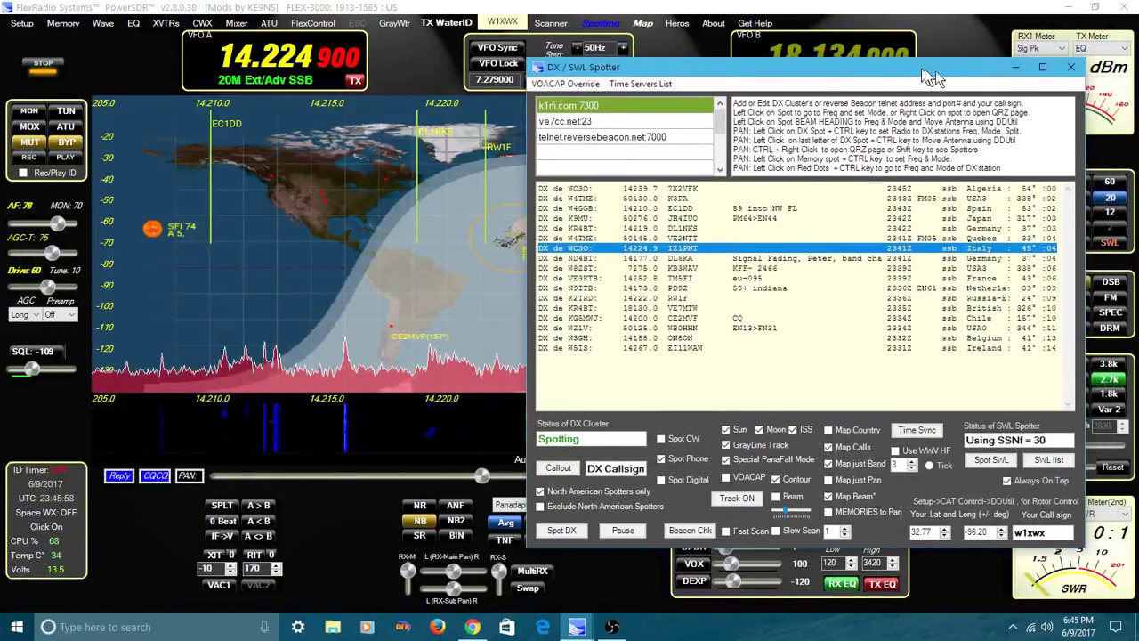
left_click(1019, 68)
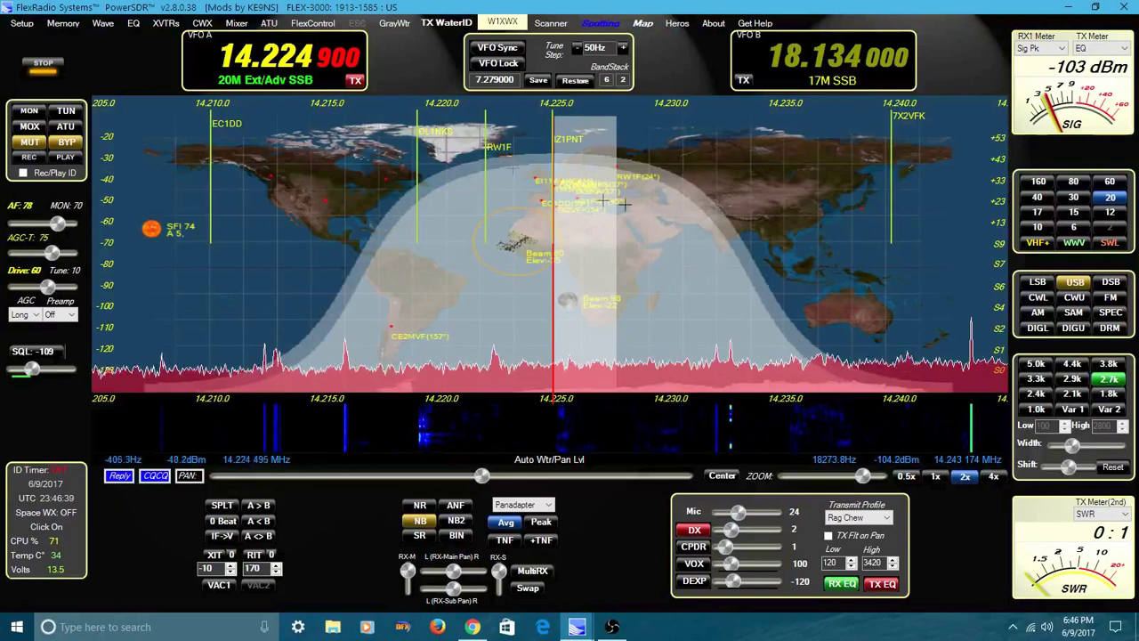
left_click_drag(646, 222, 786, 233)
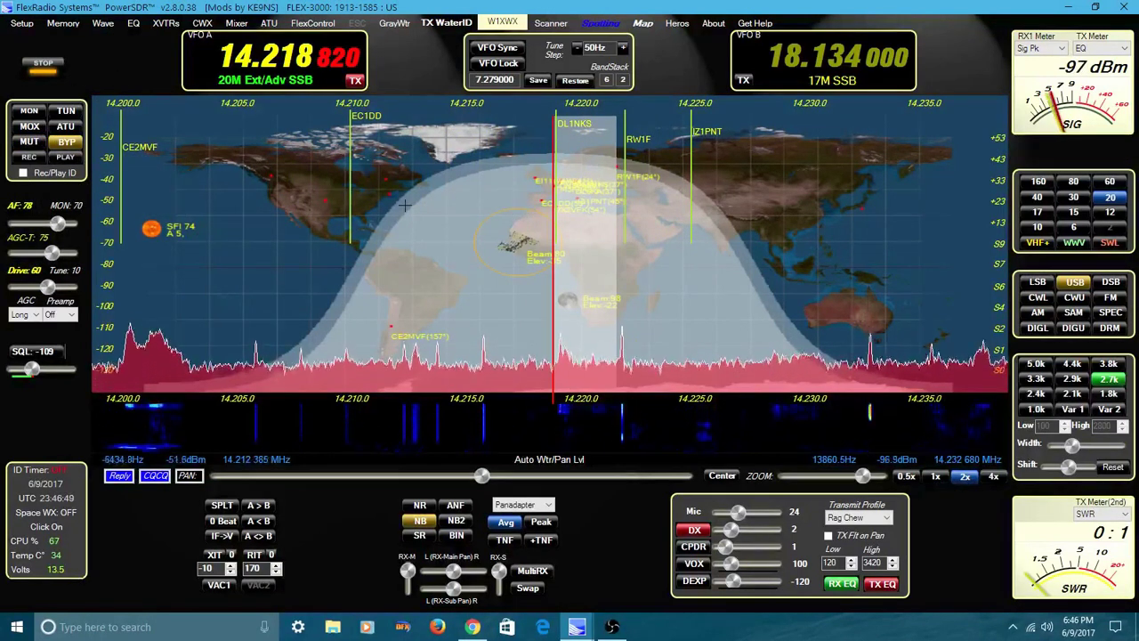
scroll(404, 204, "up", 3)
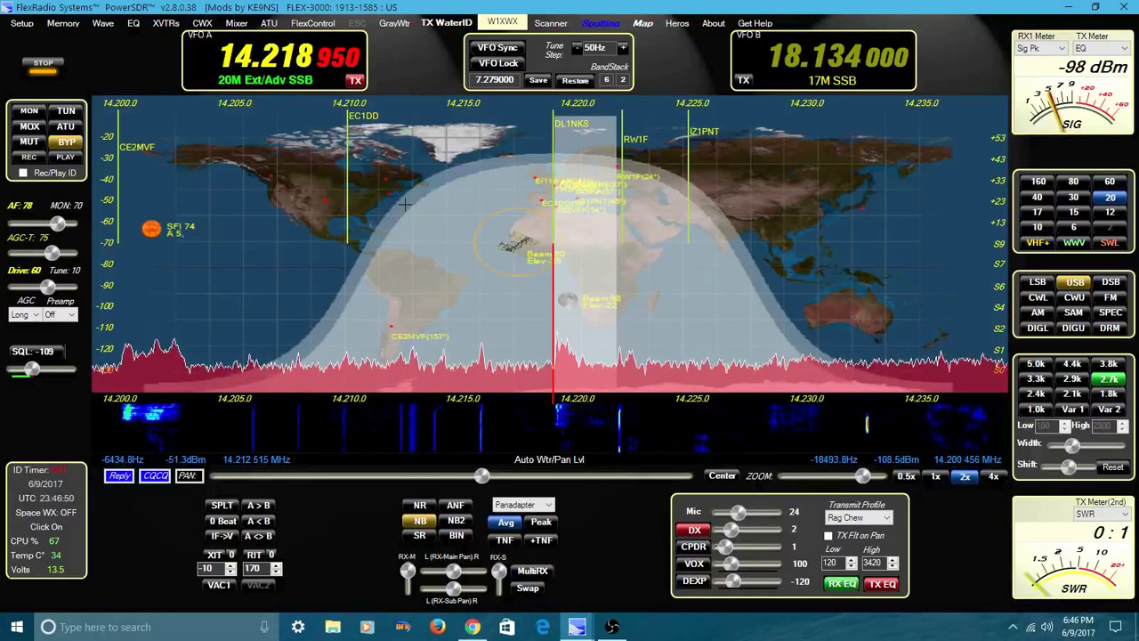
scroll(404, 205, "up", 1)
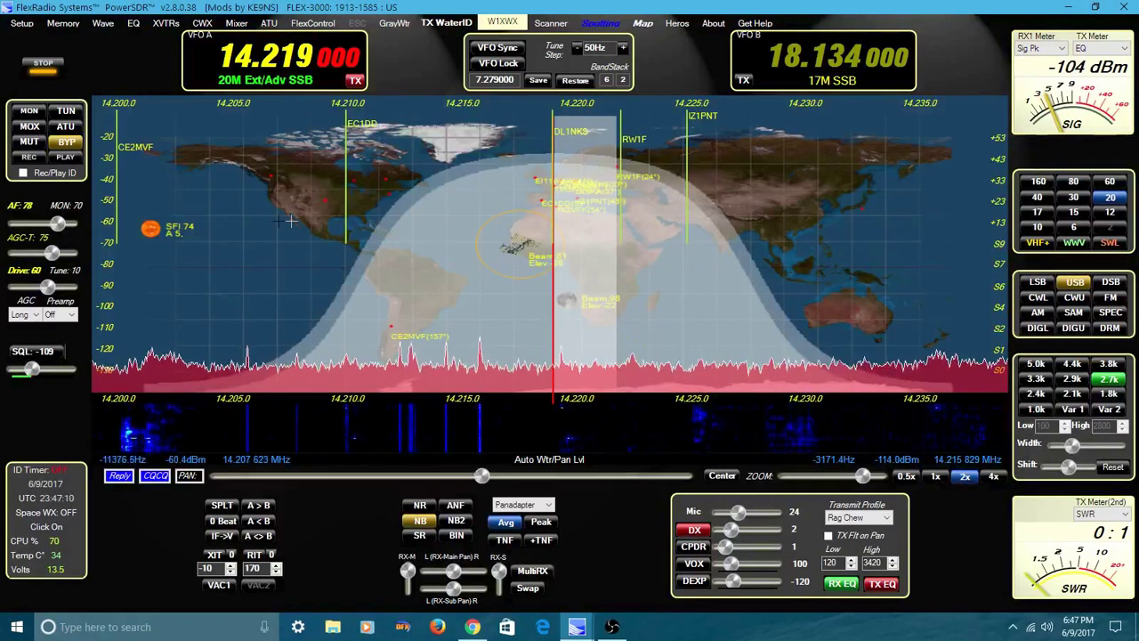
left_click(29, 145)
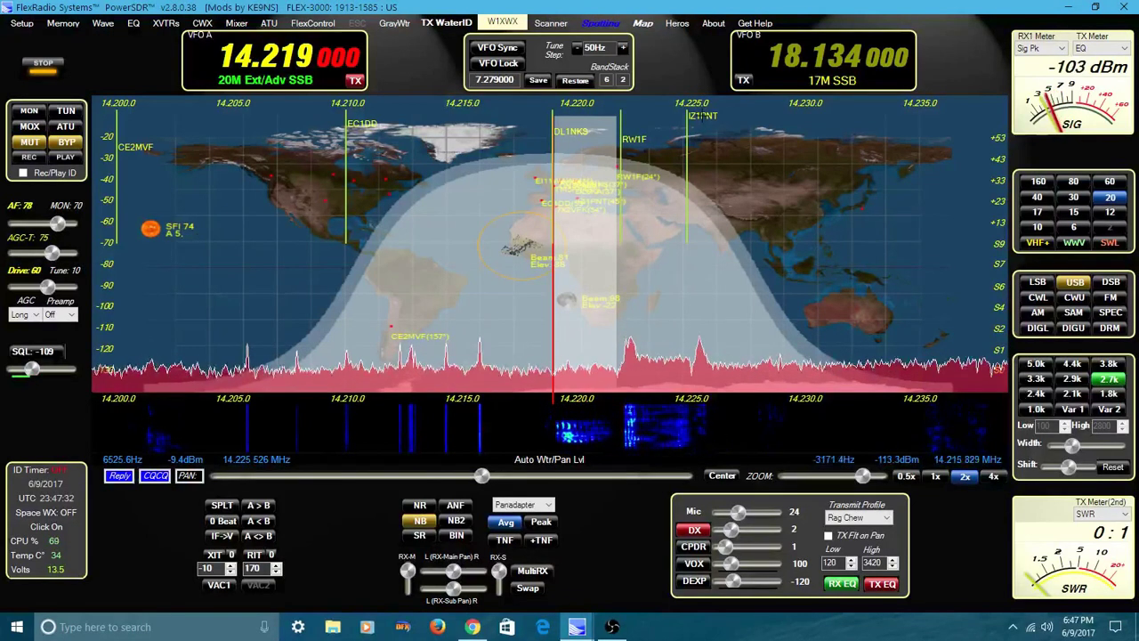
left_click(702, 116)
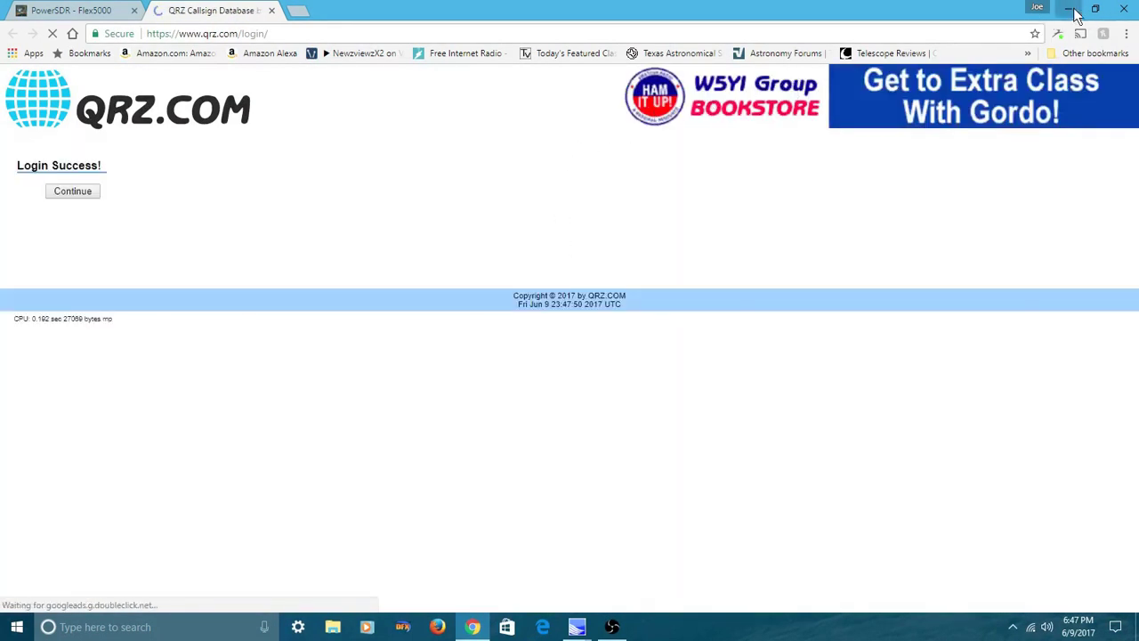
Minimize the Chrome QRZ.com window to reveal the PowerSDR radio display at 14.219000 MHz
left_click(1068, 9)
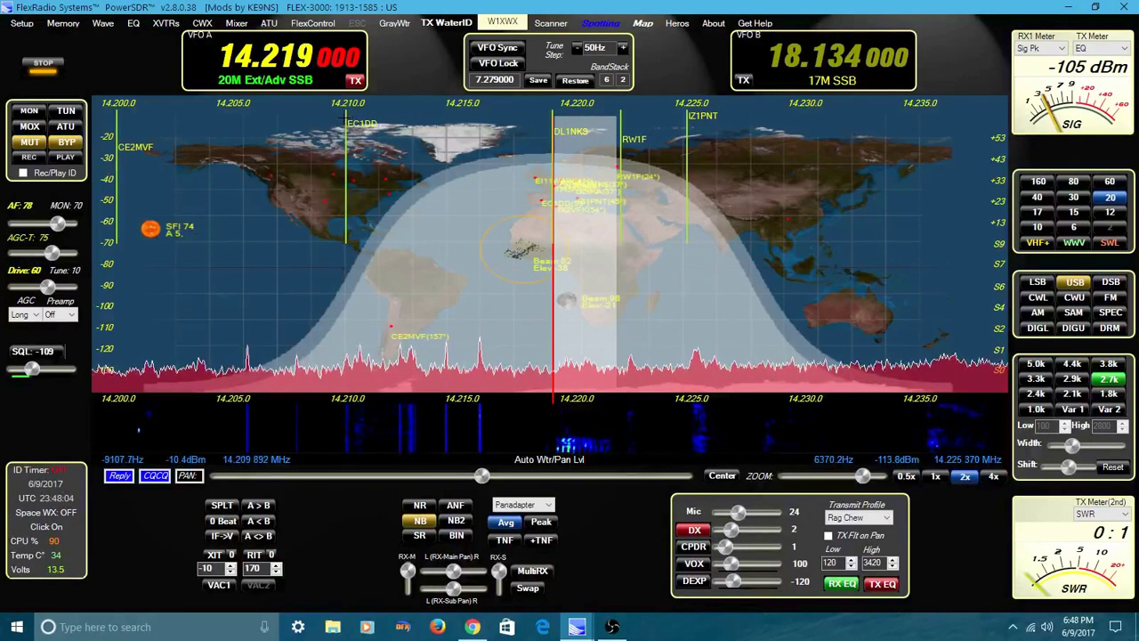
Look up the EC1DD spot from the panadapter map on QRZ.com
left_click(356, 125)
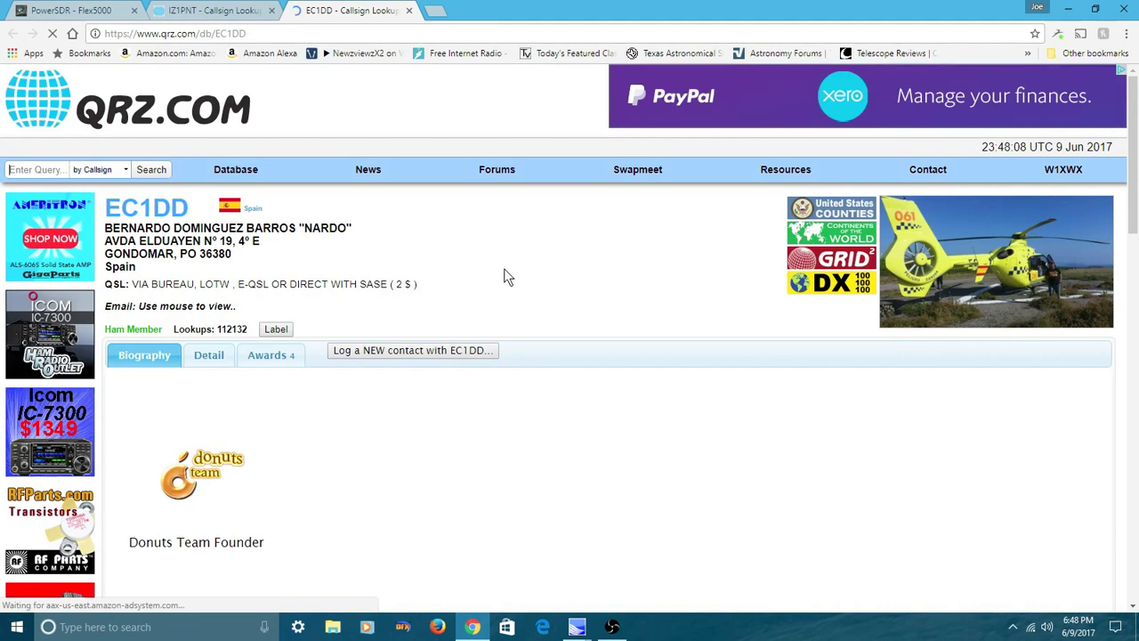
Minimize the Chrome QRZ.com page for EC1DD to bring back the spot-filled world map
left_click(1067, 9)
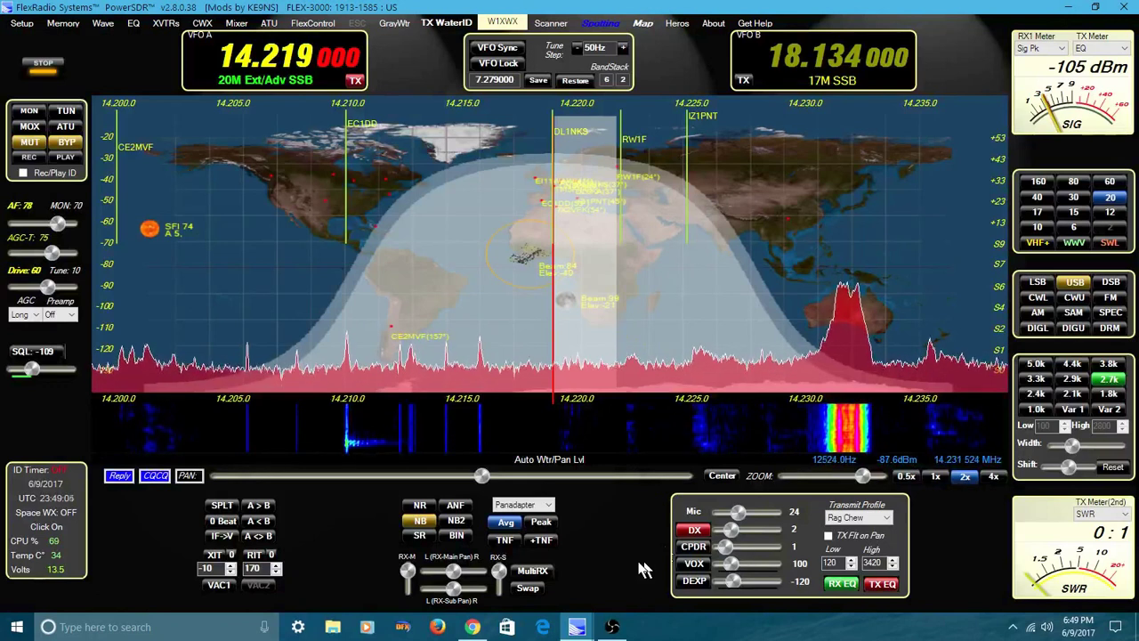
Bring the DX / SWL Spotter window forward from the taskbar and trigger its Callout
mouse_move(579, 633)
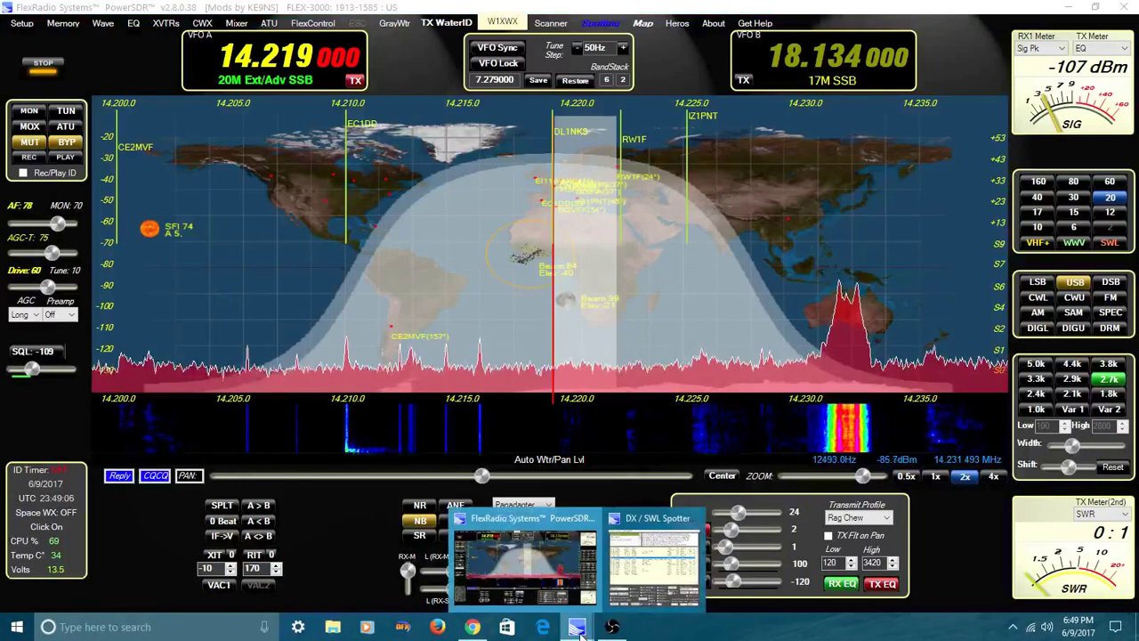
left_click(655, 517)
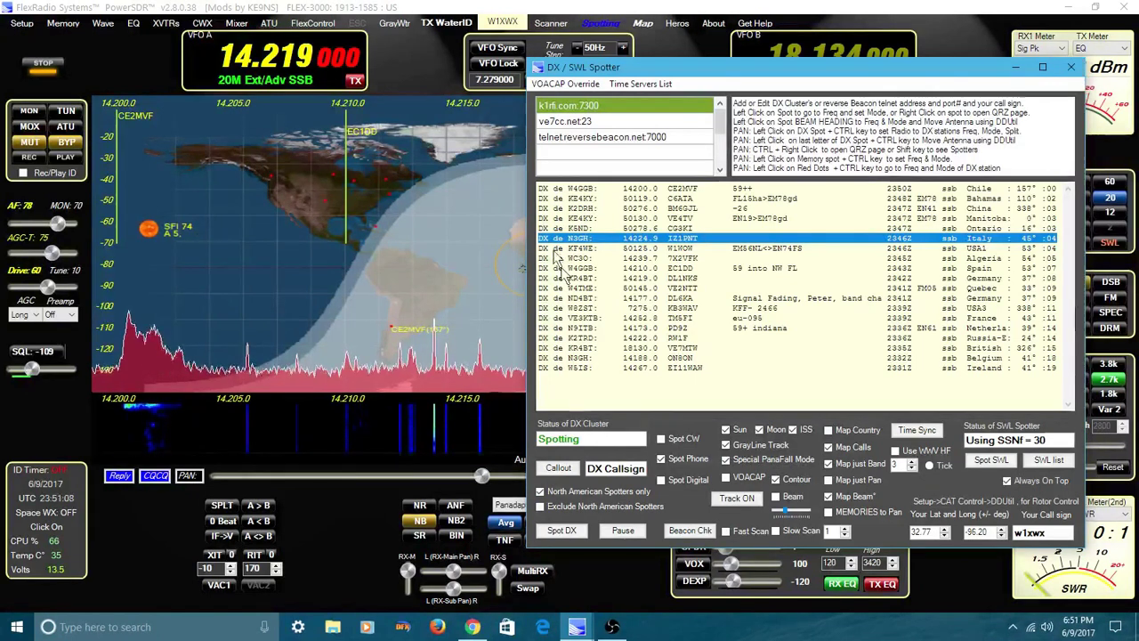
left_click(551, 474)
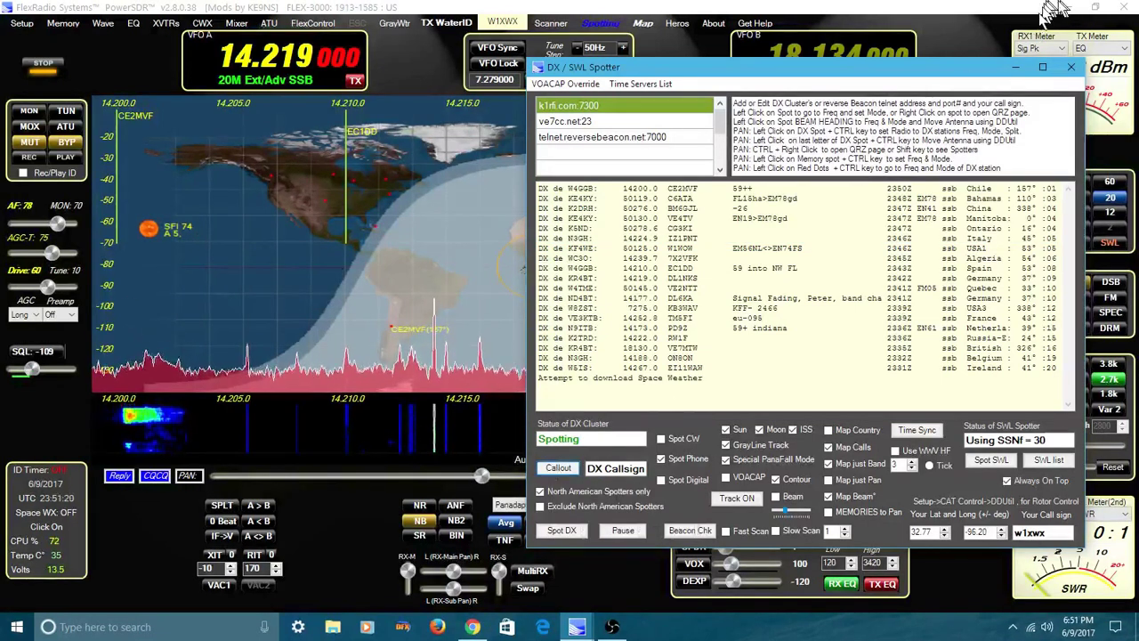
Close the DX / SWL Spotter and auto-adjust the waterfall and panadapter levels
left_click(1061, 73)
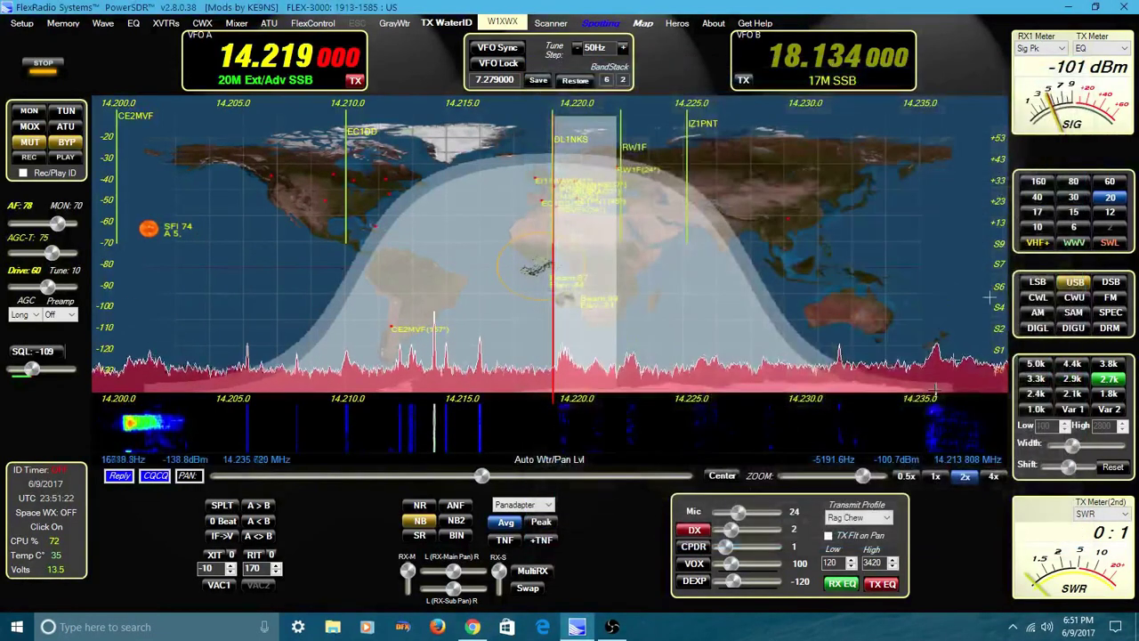
left_click(555, 458)
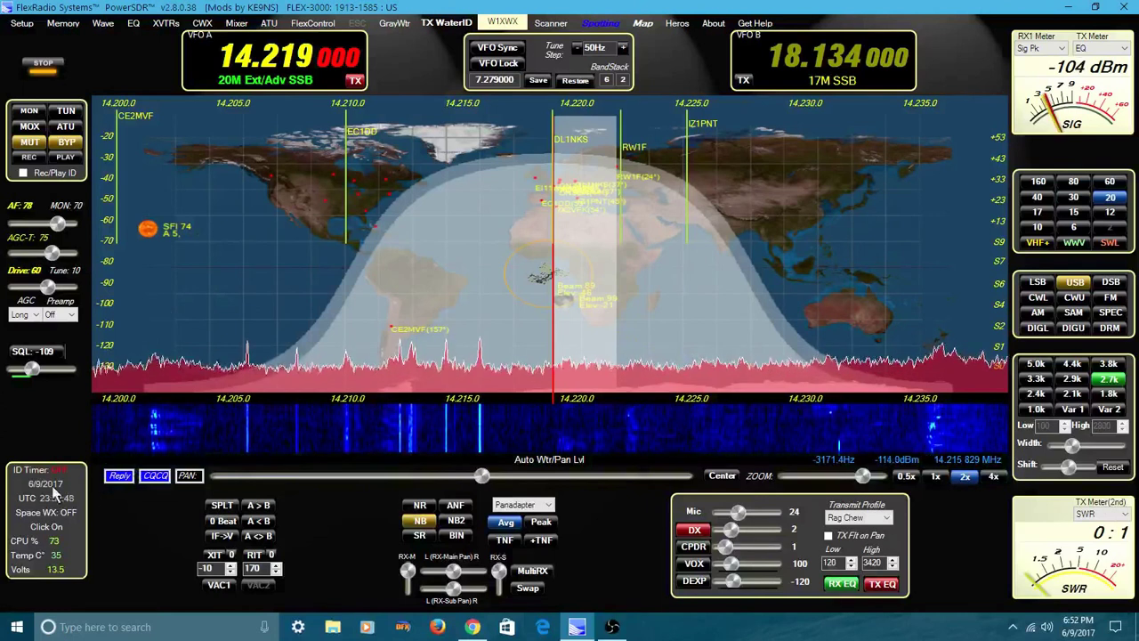
Minimize the PowerSDR ke9ns window to show the Windows desktop shortcuts
mouse_move(32, 480)
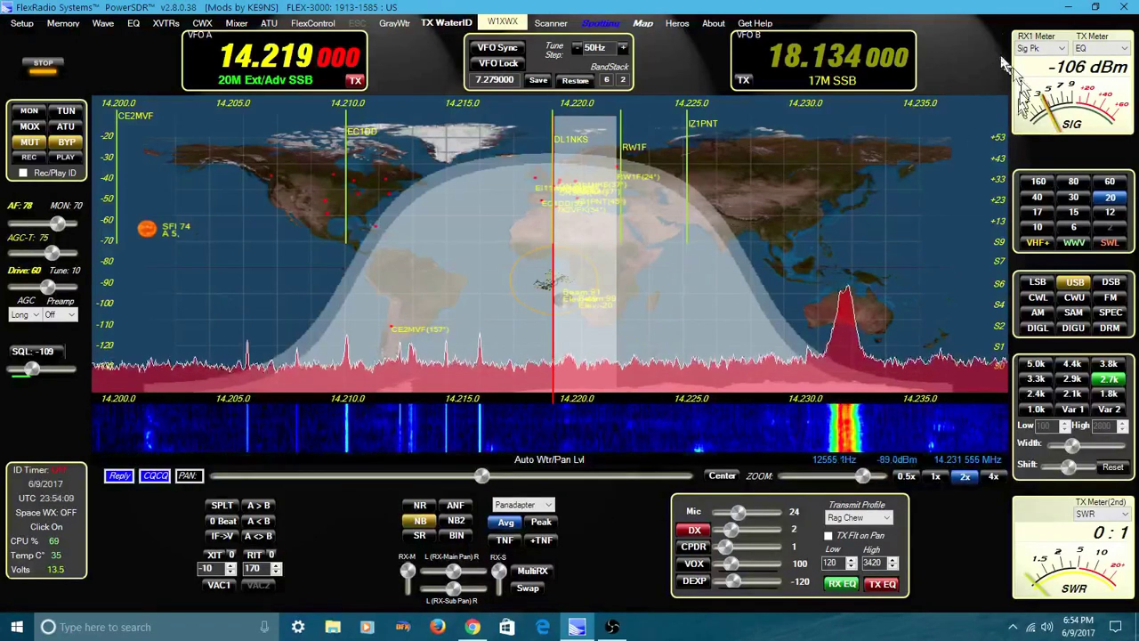
left_click(1059, 14)
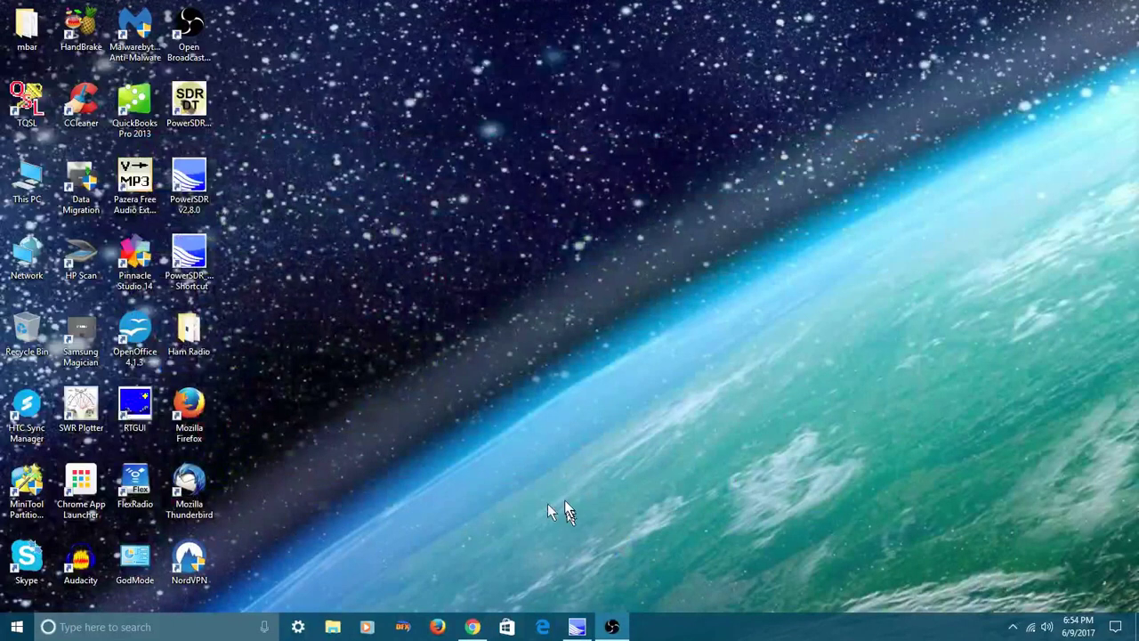